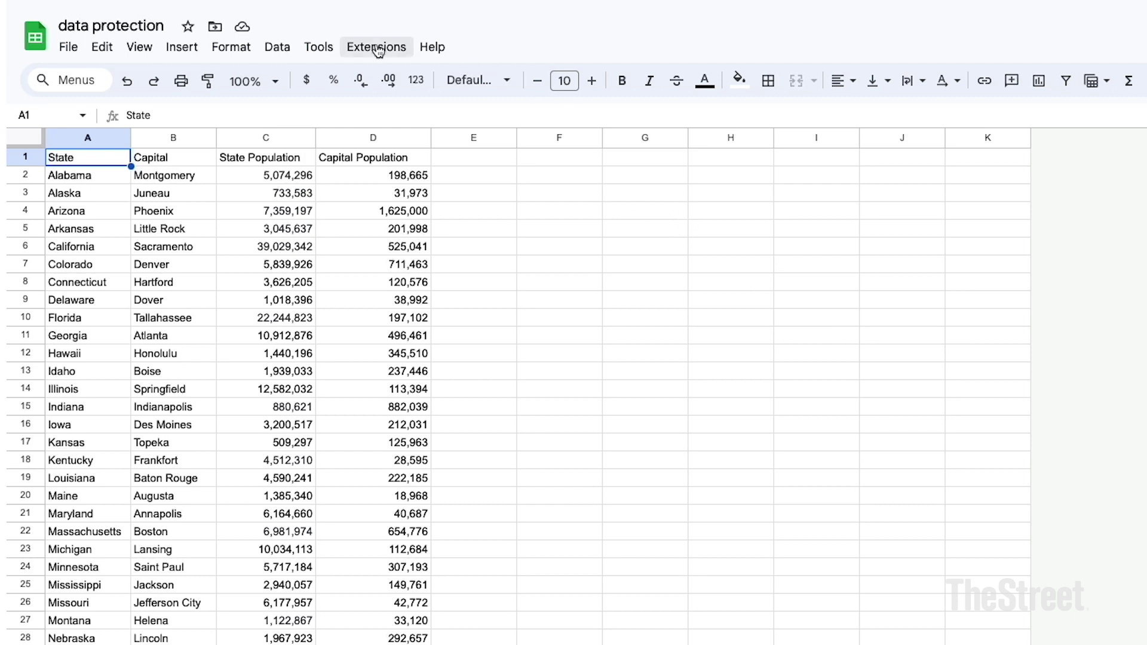
- Open Data > Protect sheets and ranges and begin adding a new protected range
{"action": "left_click", "coordinate": [279, 49]}
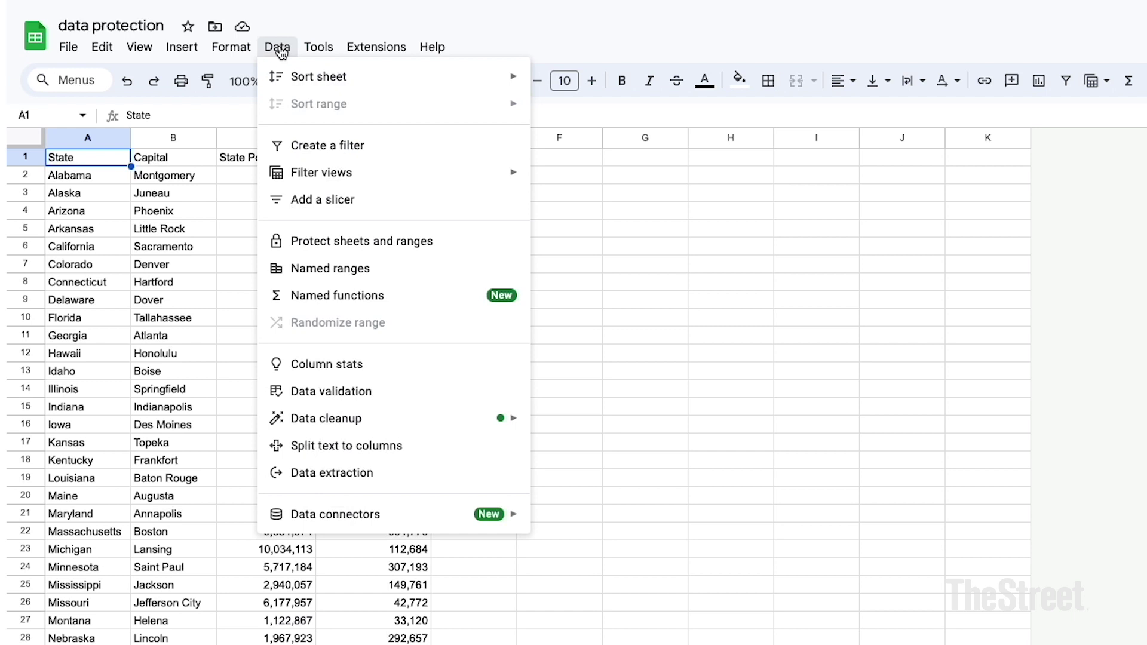
{"action": "left_click", "coordinate": [330, 245]}
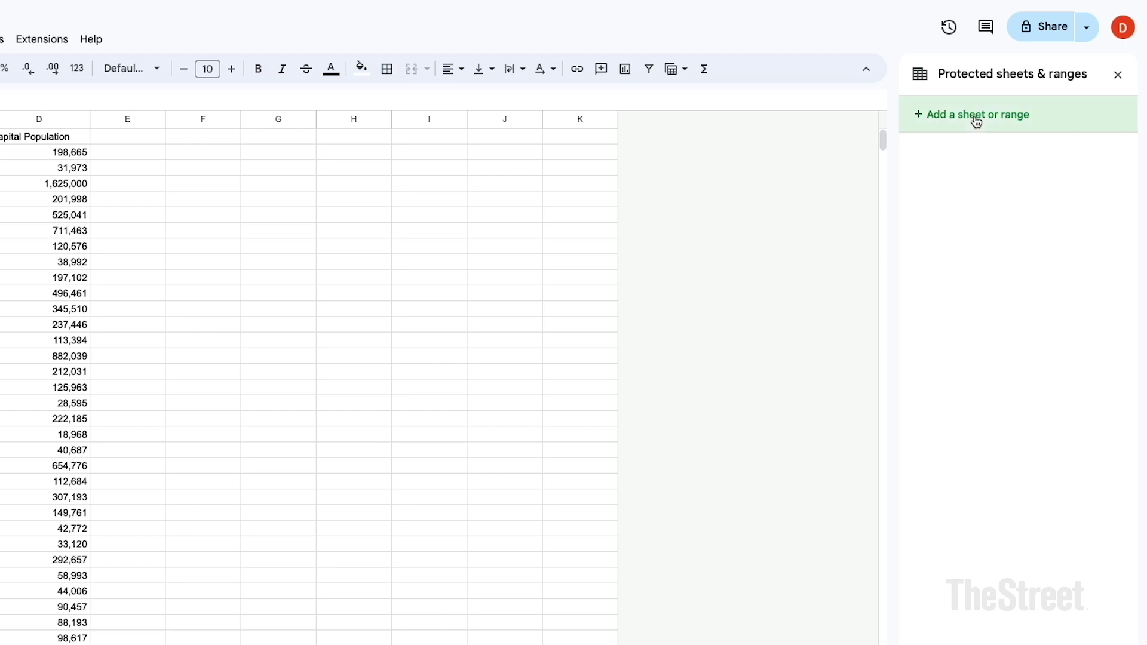
{"action": "left_click", "coordinate": [975, 119]}
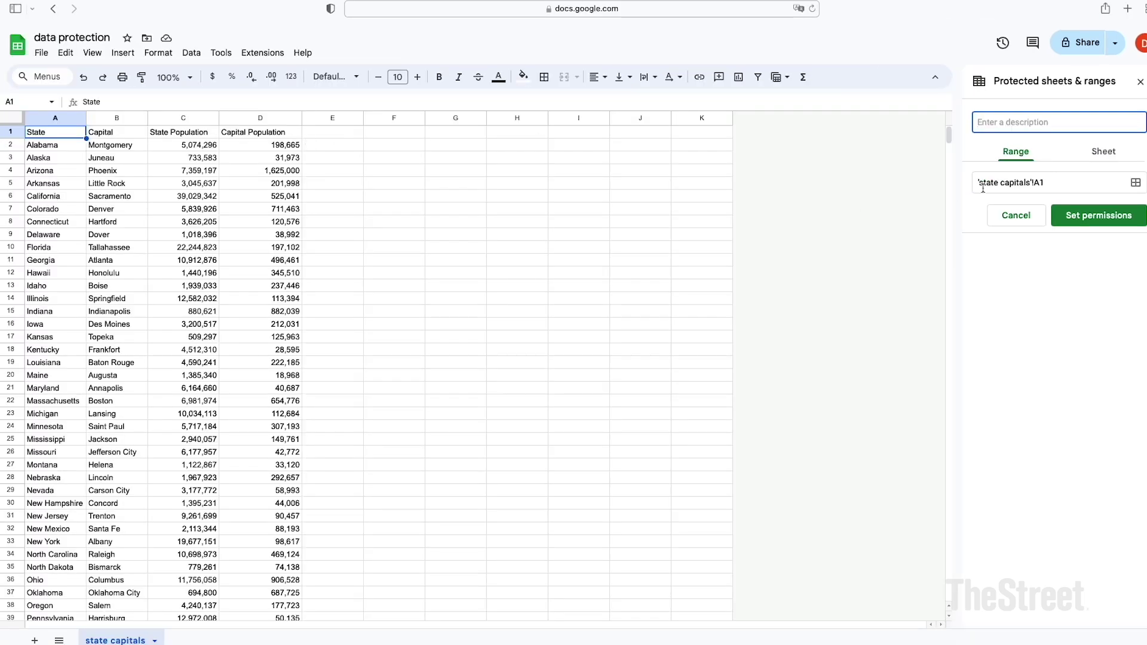
- Extend the protected range from 'state capitals'!A1 to A1:D51 and move on to permissions
{"action": "scroll", "coordinate": [438, 326], "scroll_direction": "down", "scroll_amount": 5}
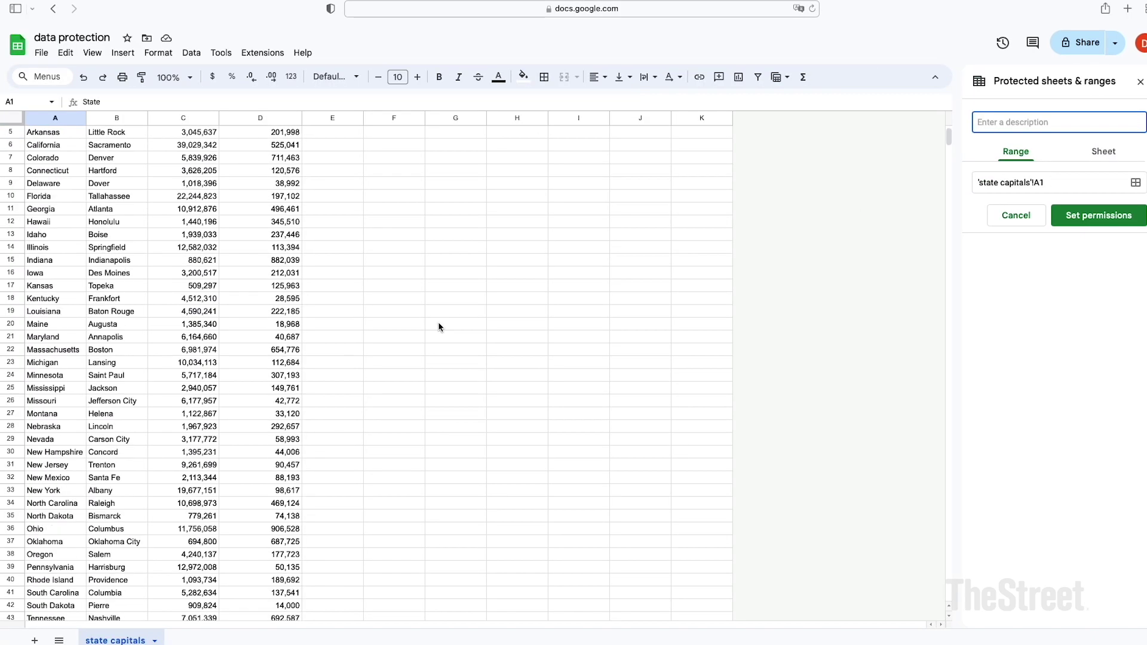
{"action": "scroll", "coordinate": [439, 327], "scroll_direction": "down", "scroll_amount": 3}
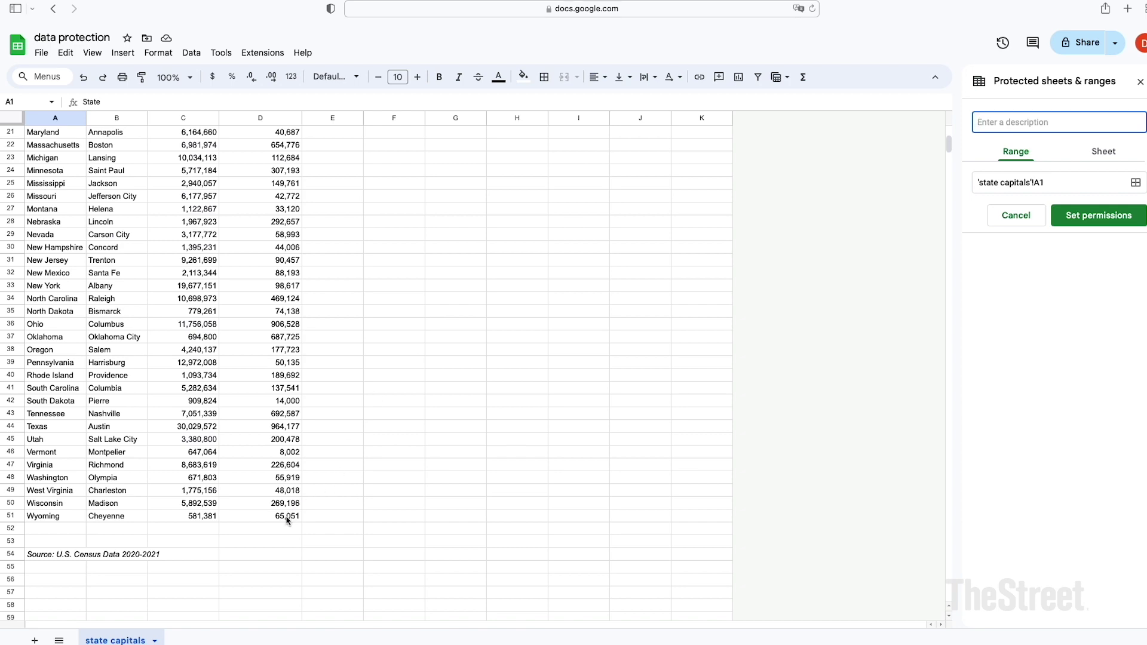
{"action": "scroll", "coordinate": [286, 520], "scroll_direction": "up", "scroll_amount": 10}
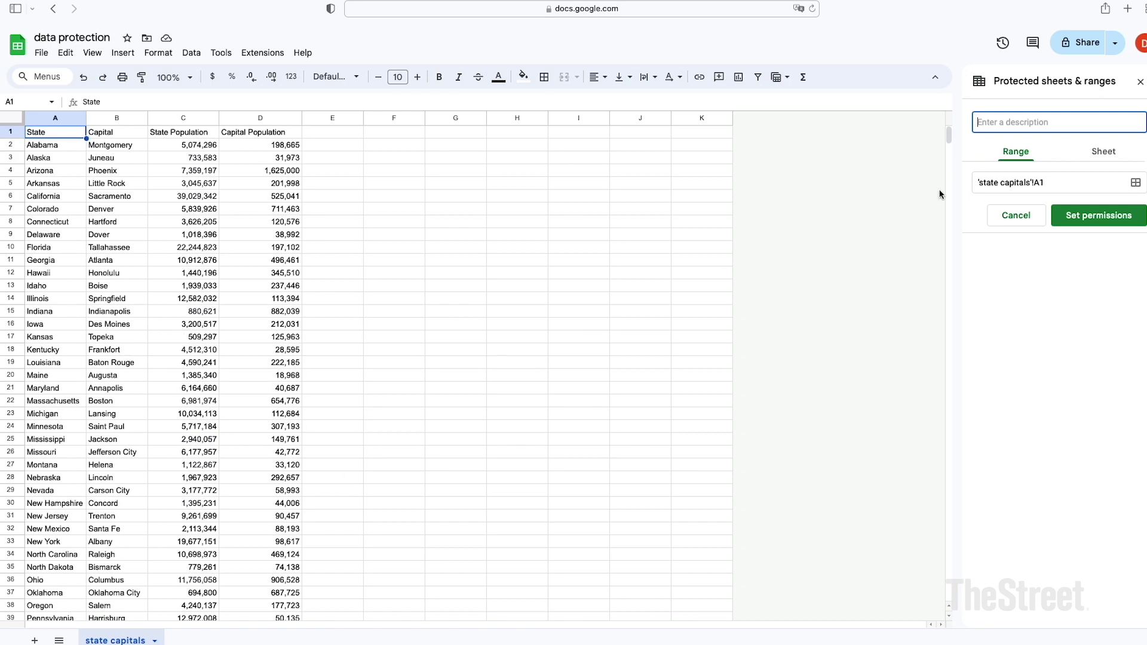
{"action": "left_click", "coordinate": [1058, 183]}
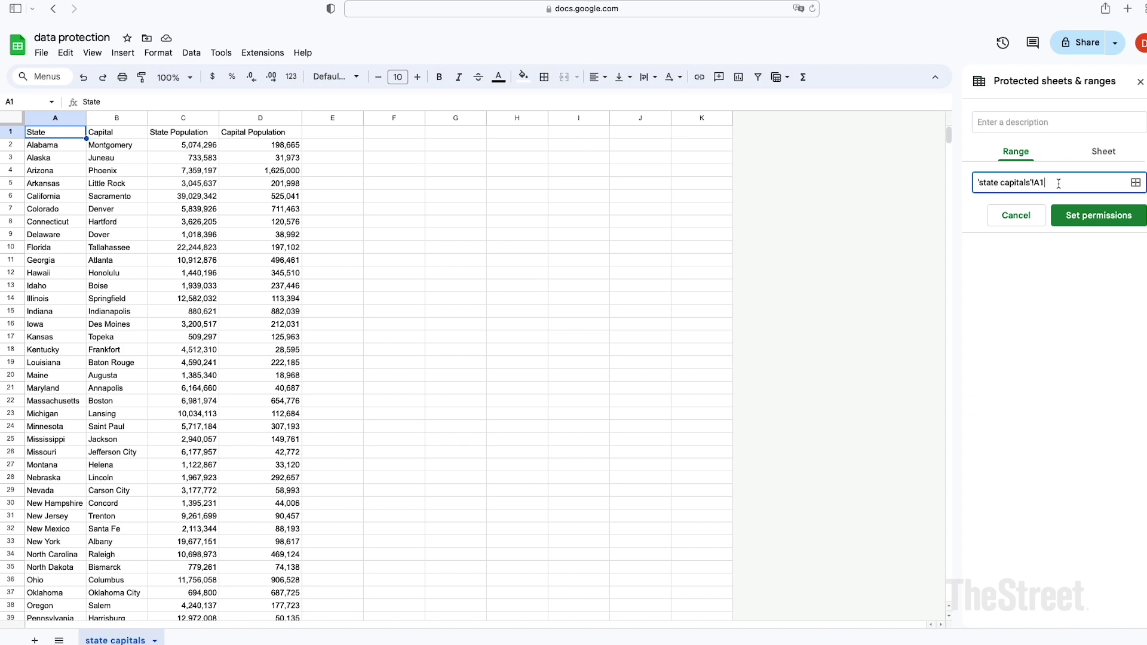
{"action": "type", "text": ":d"}
{"action": "scroll", "coordinate": [787, 343], "scroll_direction": "down", "scroll_amount": 6}
{"action": "scroll", "coordinate": [789, 345], "scroll_direction": "up", "scroll_amount": 6}
{"action": "type", "text": "51"}
{"action": "left_click", "coordinate": [1115, 219]}
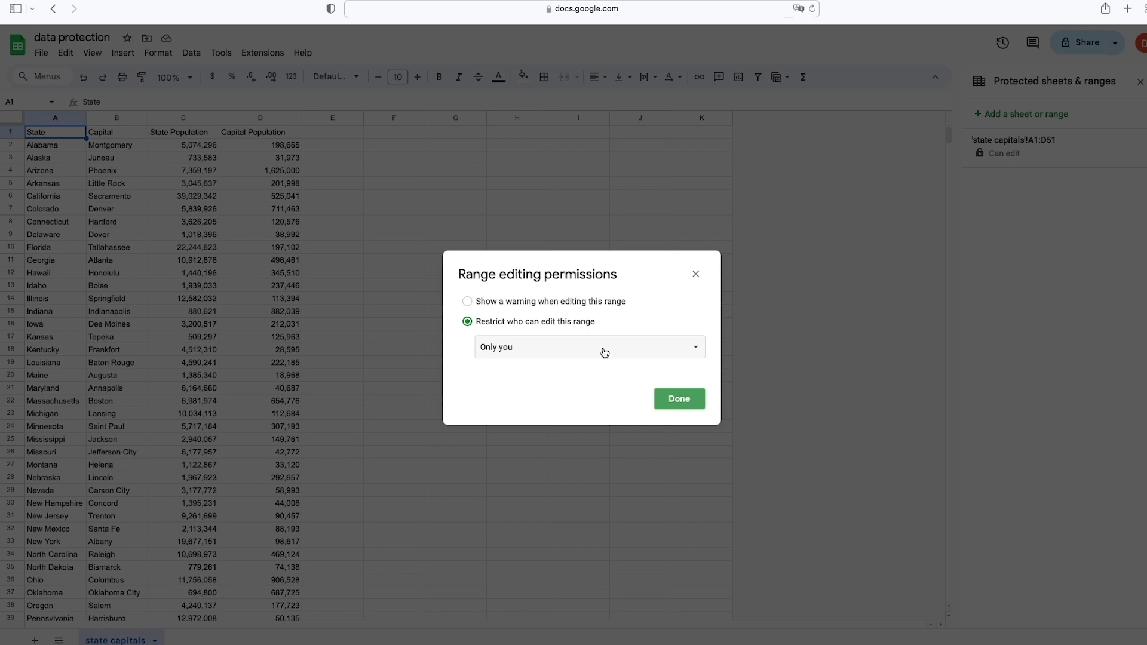
- Set A1:D51 permissions to 'Show a warning when editing this range' and save
{"action": "left_click", "coordinate": [605, 352]}
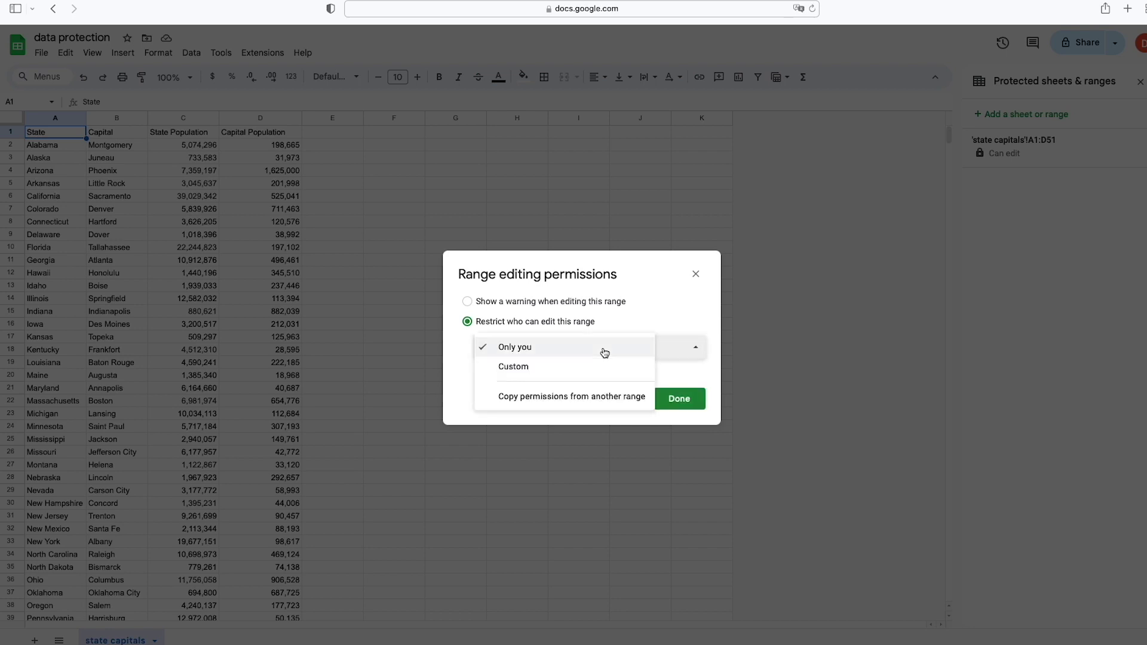
{"action": "left_click", "coordinate": [564, 377]}
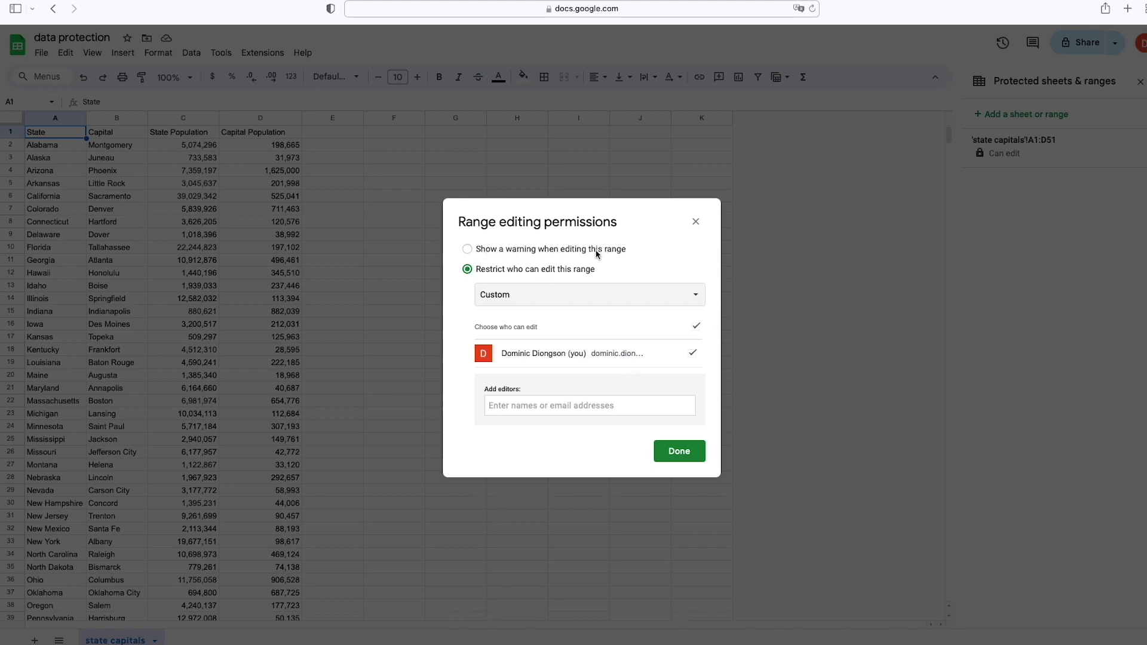
{"action": "left_click", "coordinate": [591, 250]}
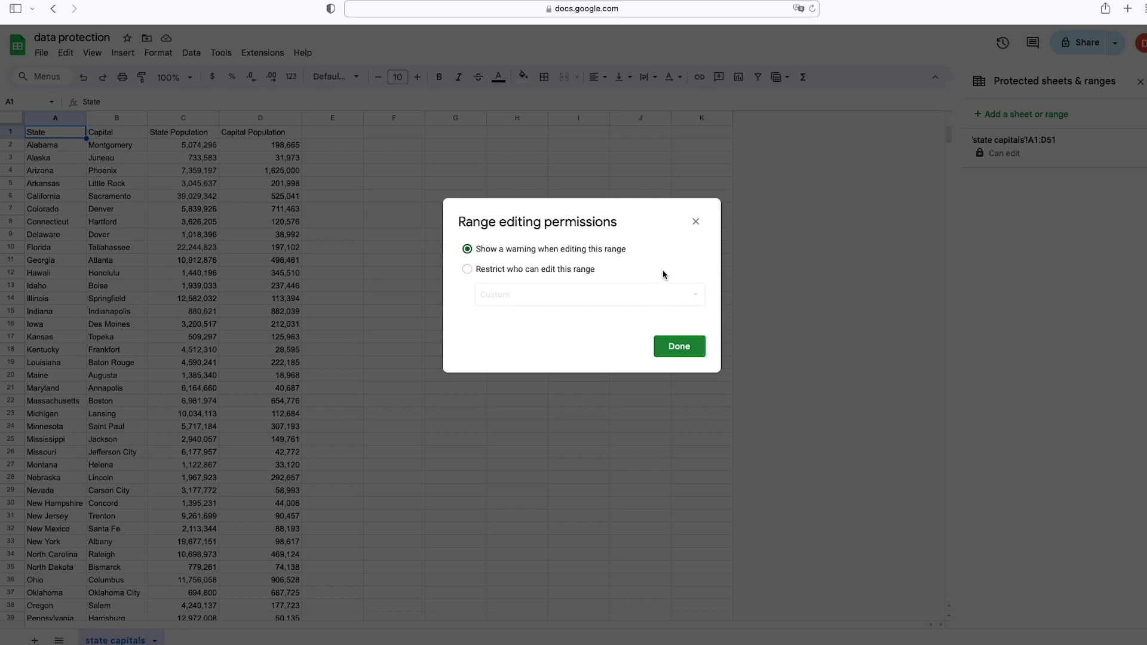
{"action": "left_click", "coordinate": [684, 353]}
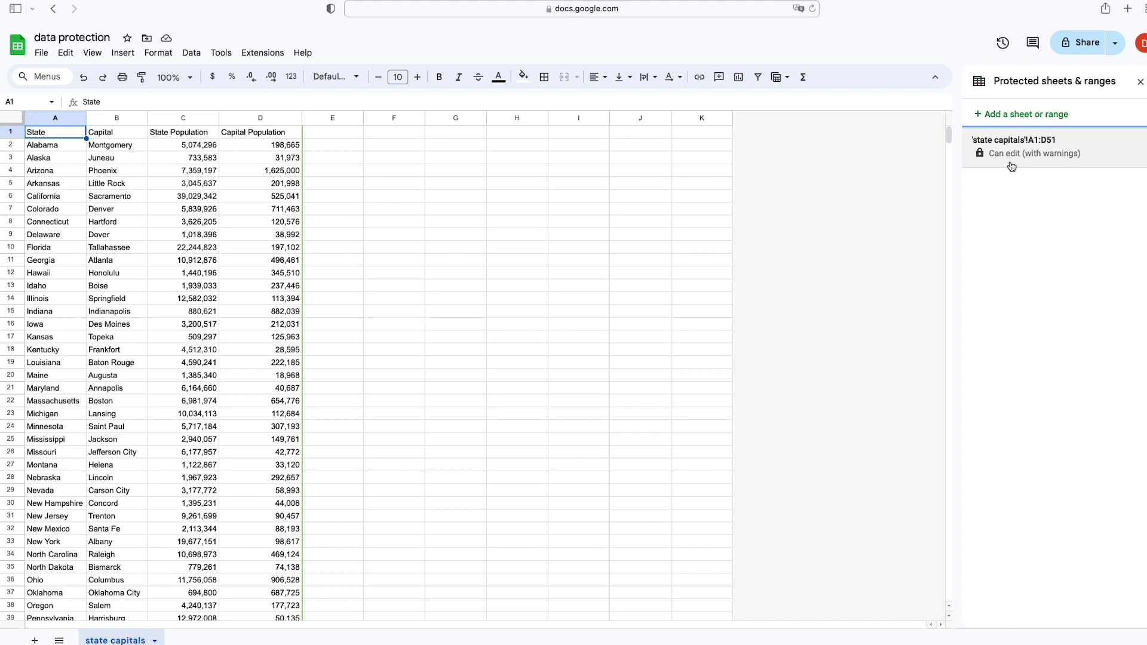
{"action": "left_click", "coordinate": [159, 247]}
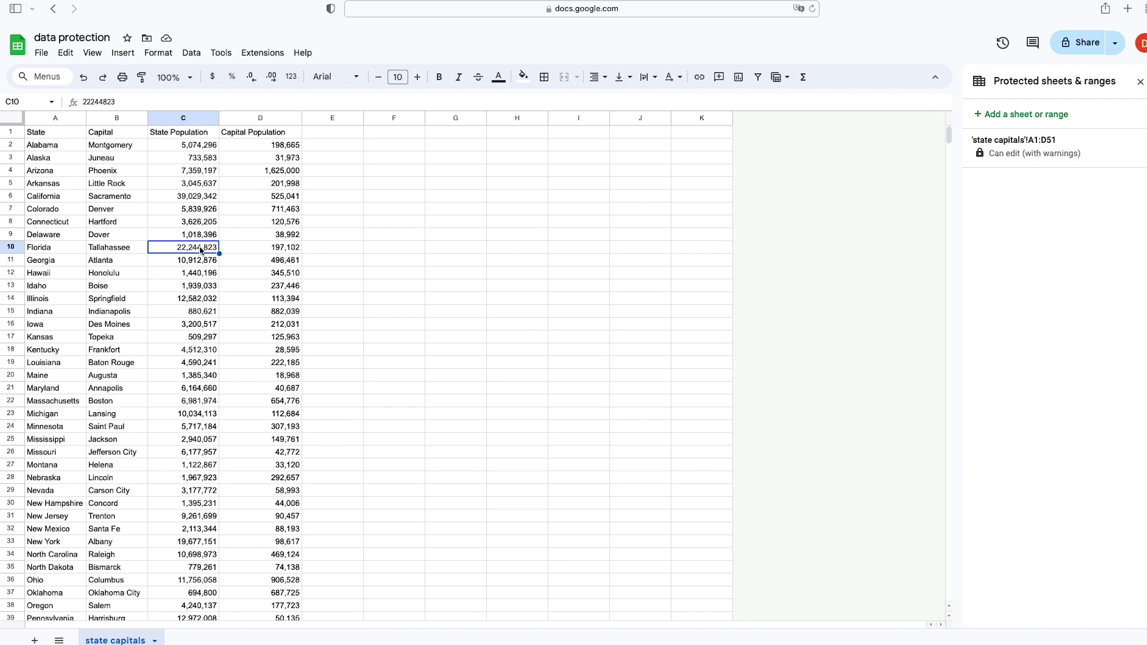
{"action": "type", "text": "123"}
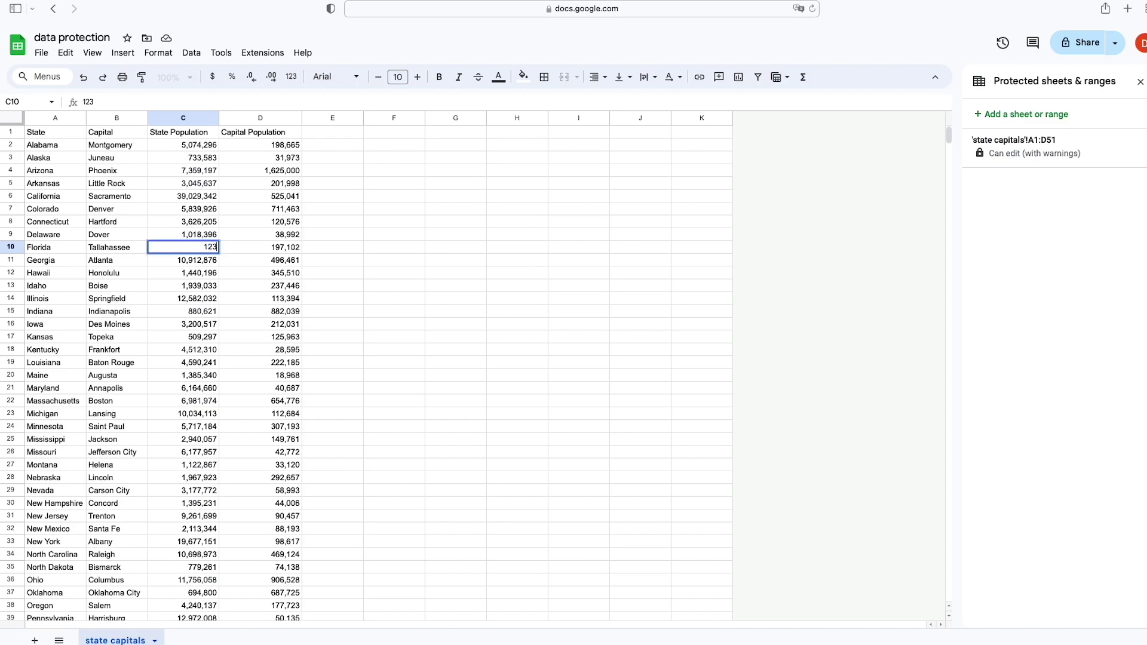
{"action": "key", "text": "Return"}
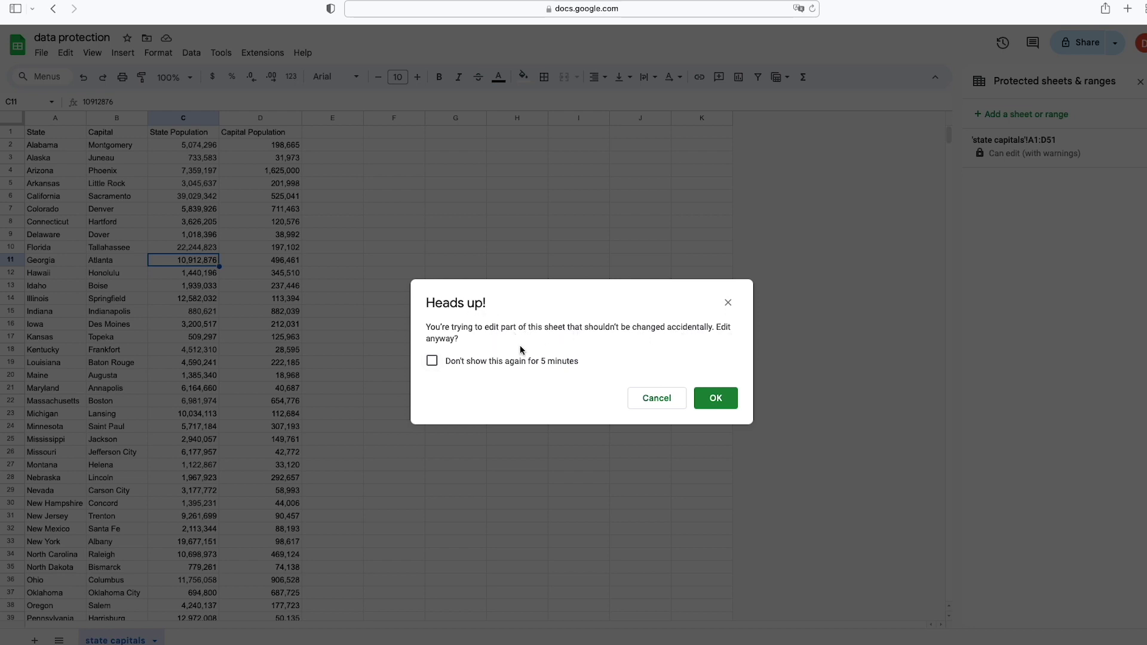
{"action": "left_click", "coordinate": [655, 406]}
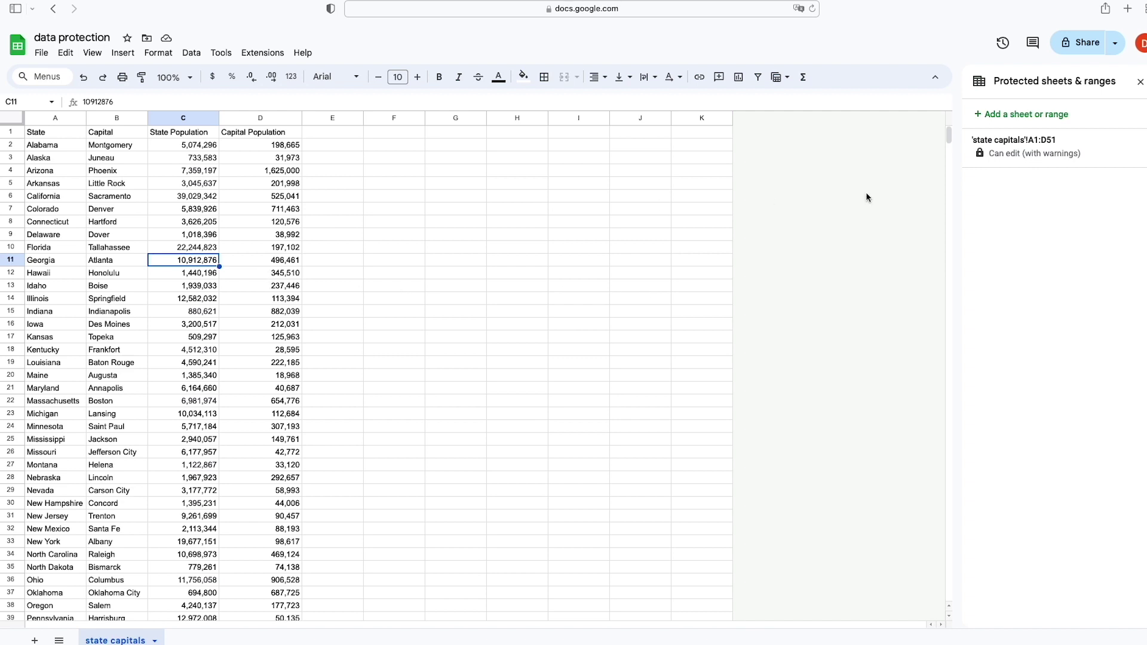
{"action": "left_click", "coordinate": [1120, 156]}
- Delete the A1:D51 warning protection, confirm the removal, and click cell G6
{"action": "left_click", "coordinate": [1138, 124]}
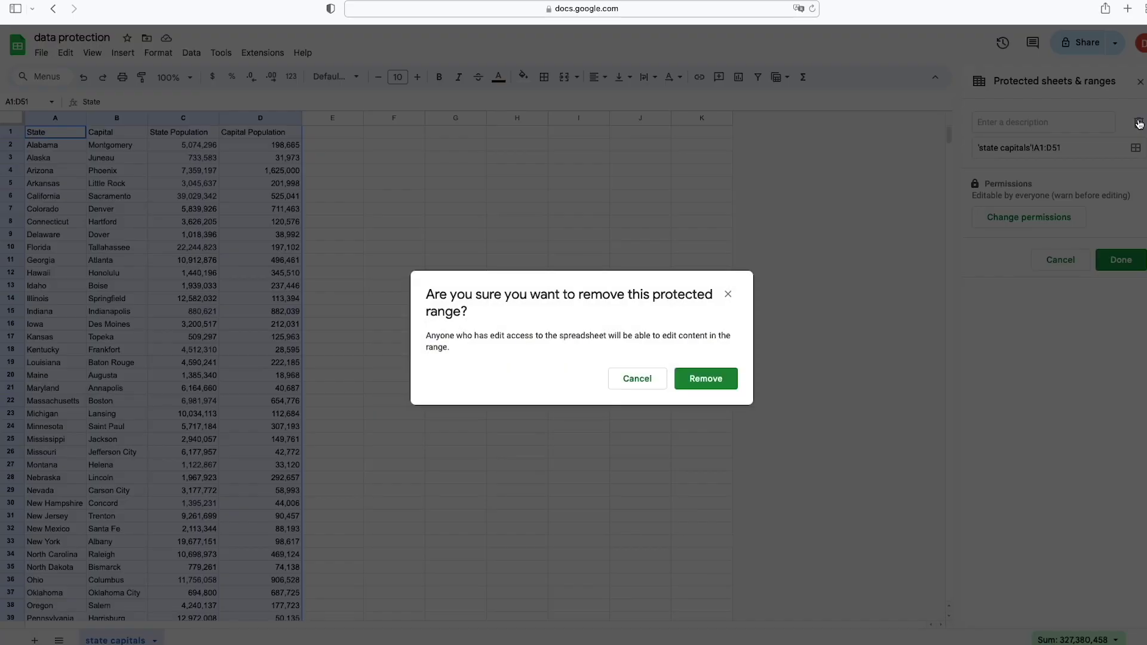
{"action": "left_click", "coordinate": [705, 381]}
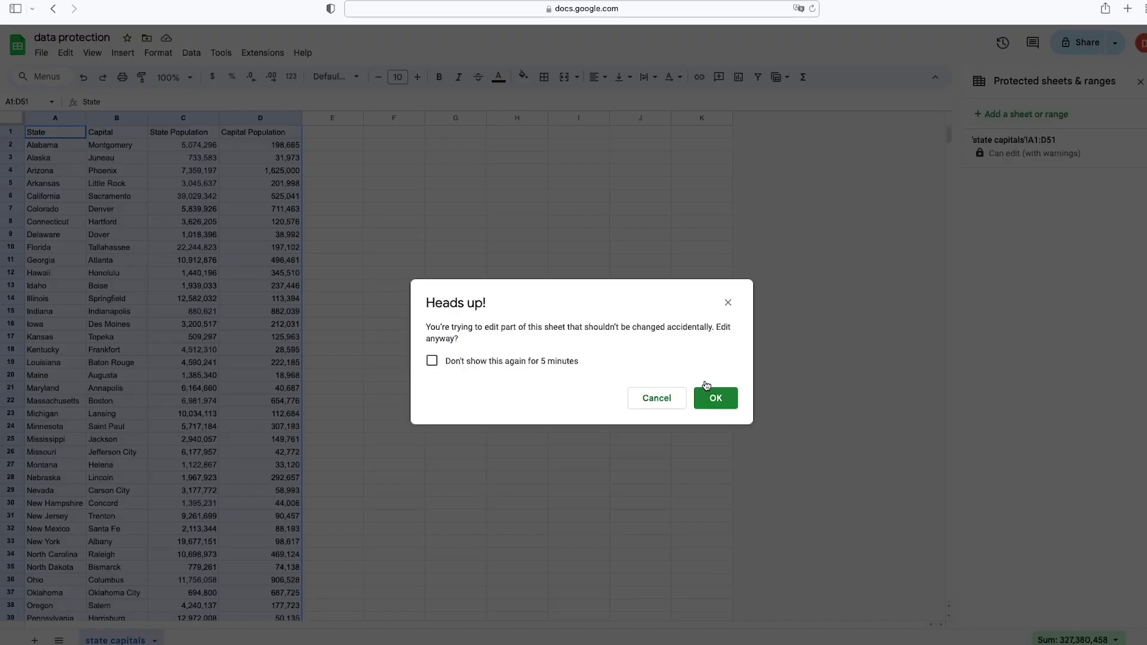
{"action": "left_click", "coordinate": [714, 398]}
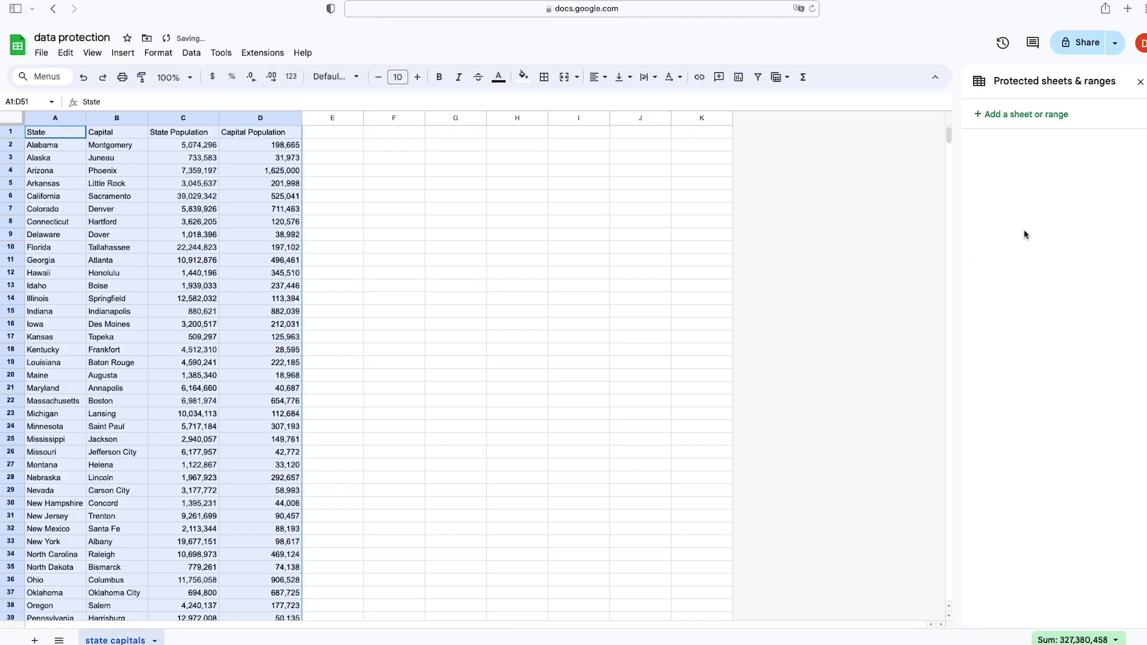
{"action": "left_click", "coordinate": [449, 200]}
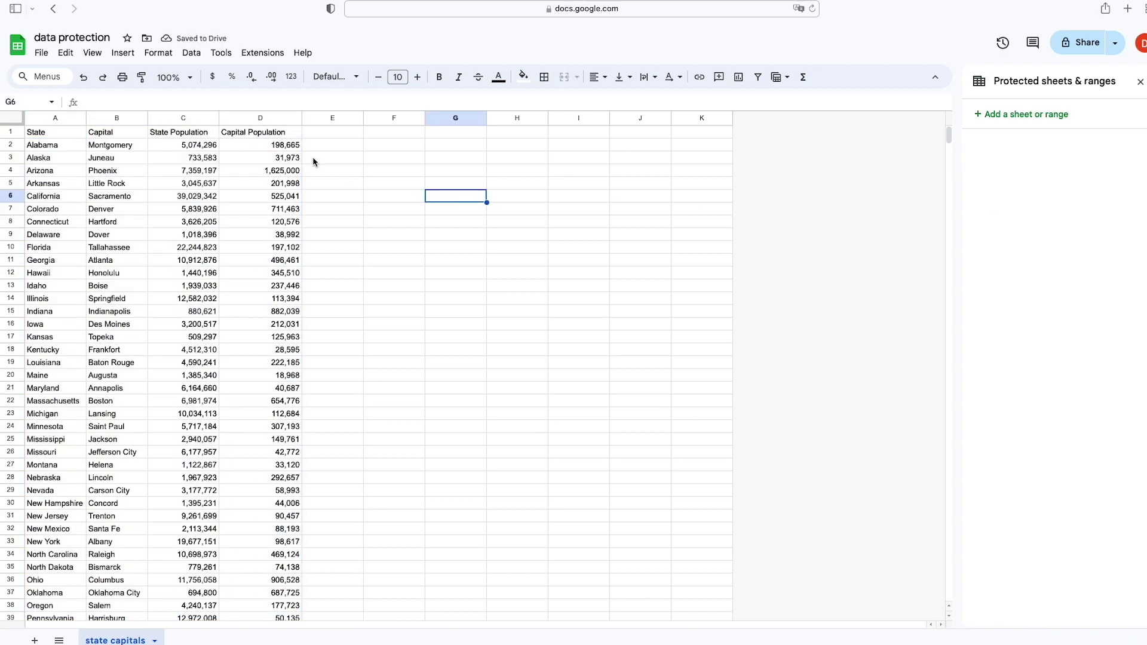
- Choose the Sheet option with 'state capitals' selected and proceed to Set permissions
{"action": "left_click", "coordinate": [192, 54]}
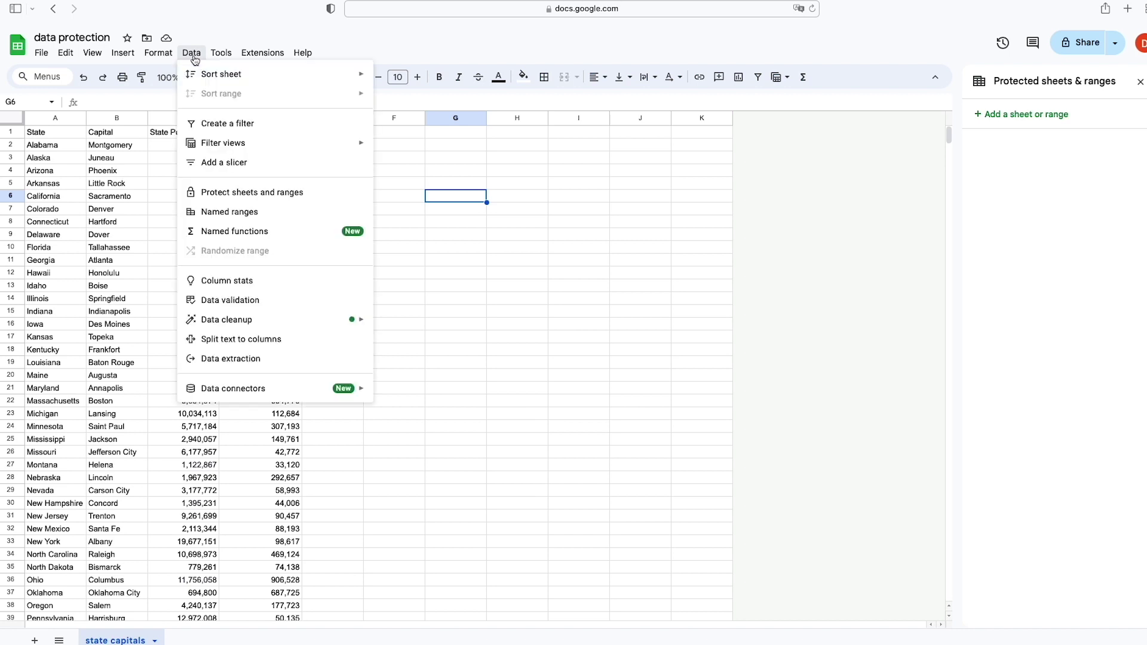
{"action": "left_click", "coordinate": [218, 199]}
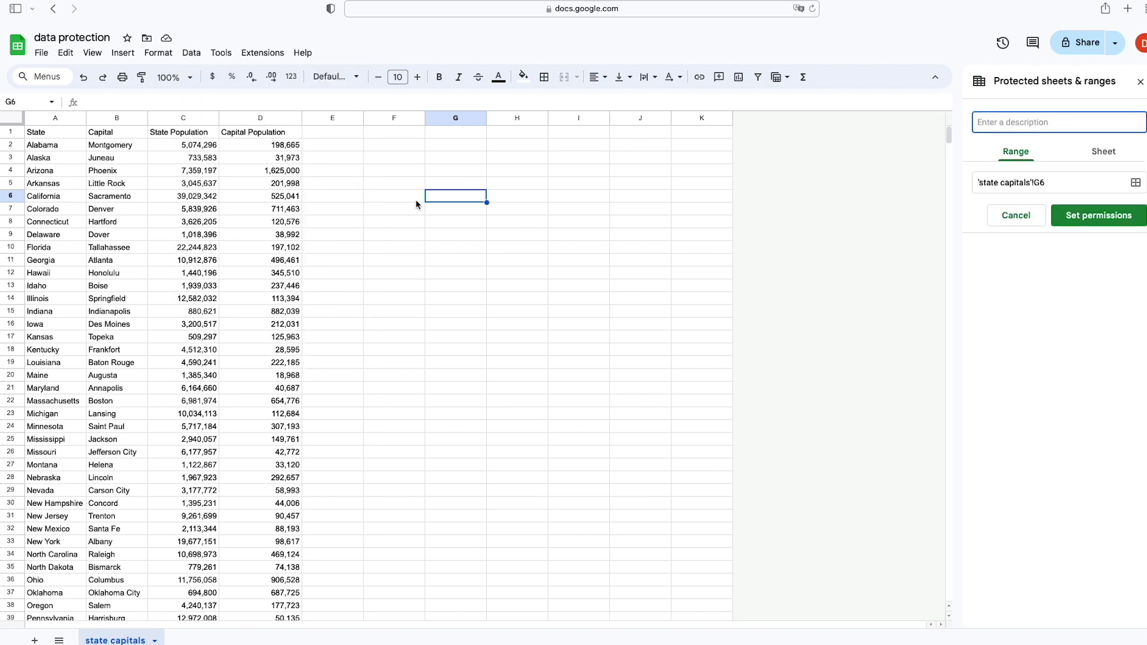
{"action": "left_click", "coordinate": [1104, 154]}
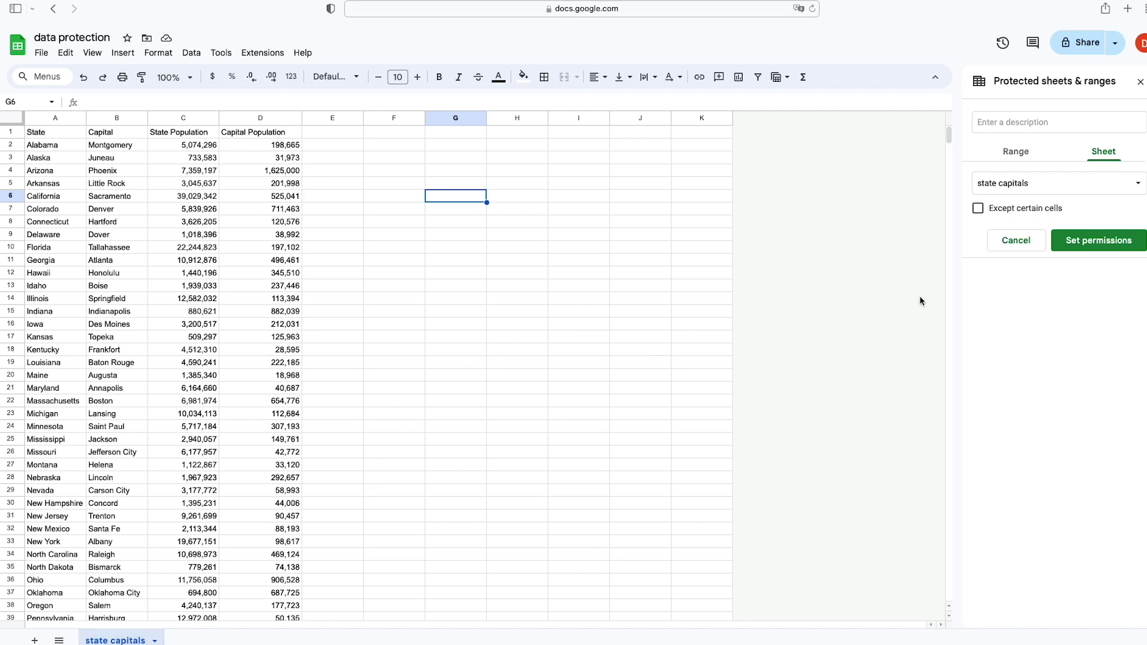
{"action": "left_click", "coordinate": [1100, 244]}
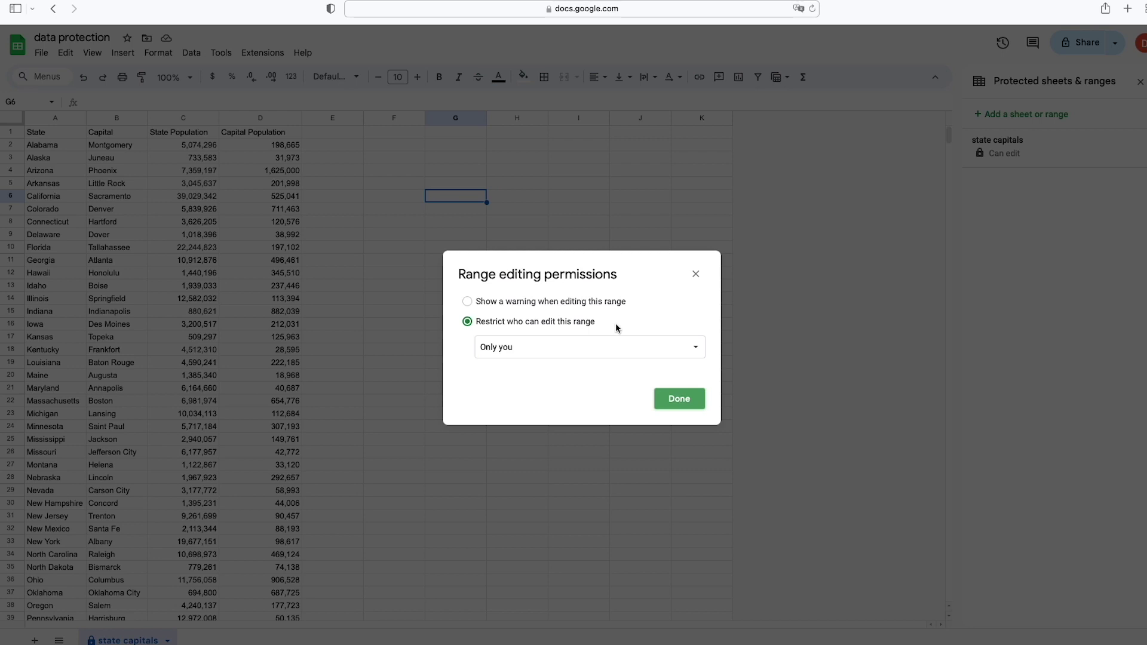
- Change the 'state capitals' sheet permission to 'Show a warning when editing this range' and save
{"action": "left_click", "coordinate": [600, 353]}
{"action": "left_click", "coordinate": [597, 367]}
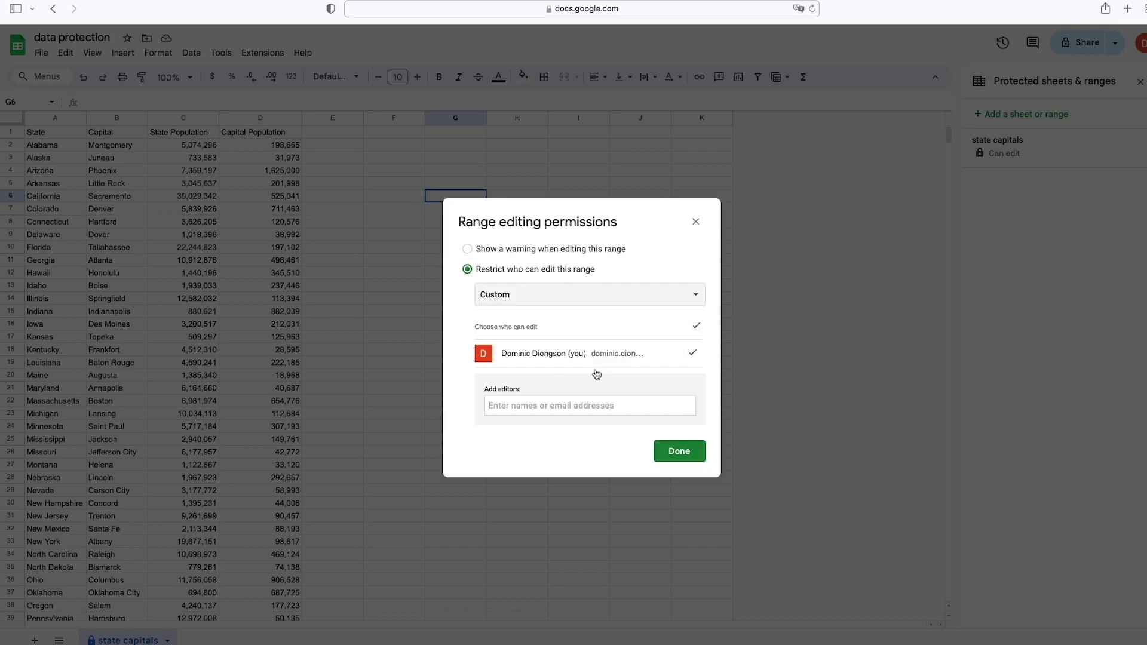
{"action": "left_click", "coordinate": [510, 249]}
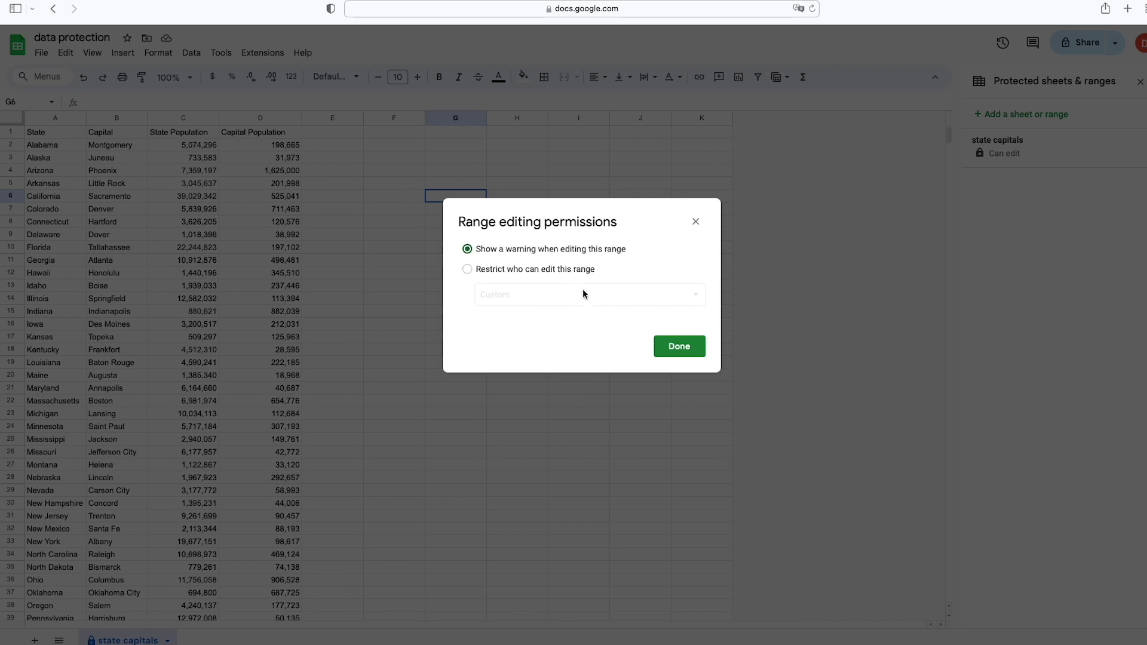
{"action": "left_click", "coordinate": [679, 348]}
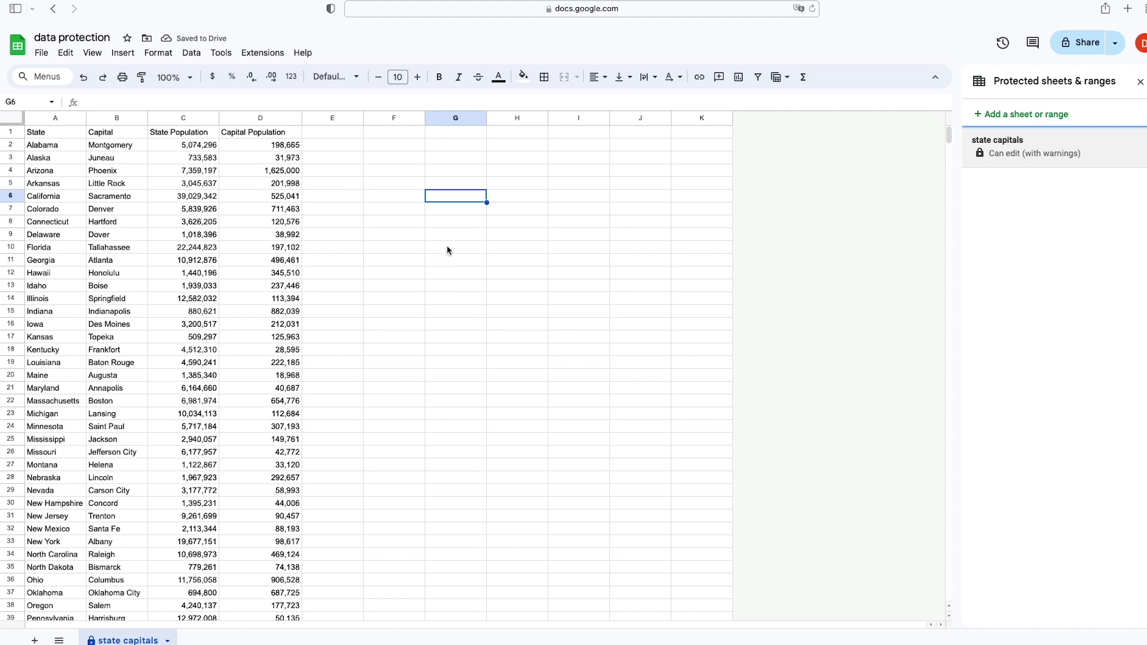
{"action": "left_click", "coordinate": [410, 252]}
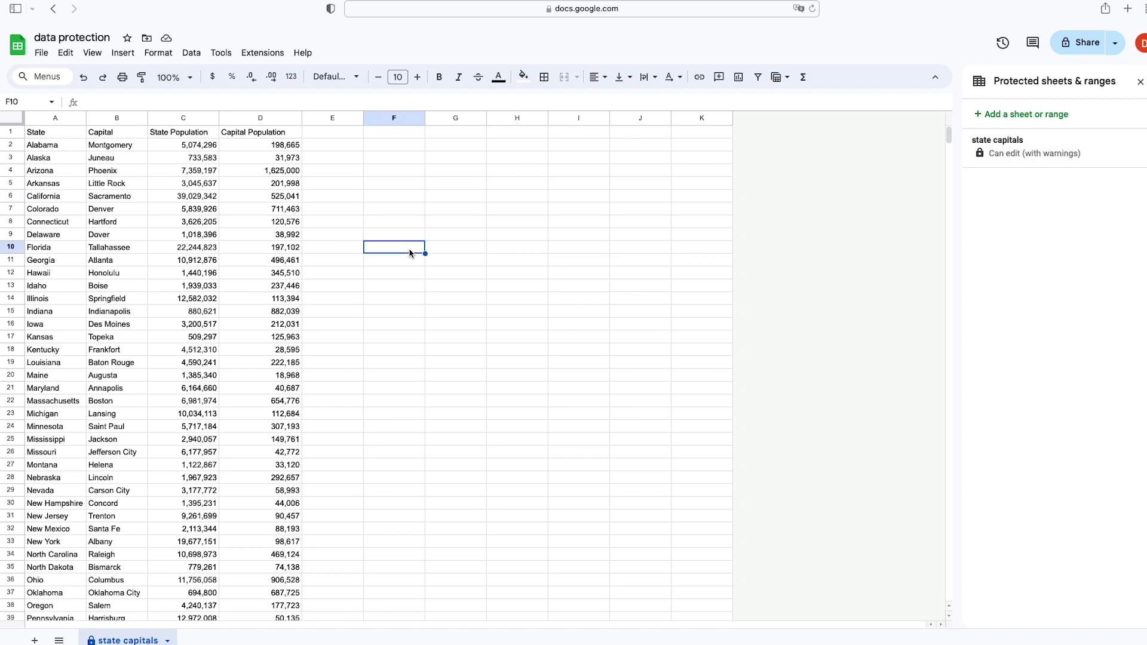
{"action": "type", "text": "123"}
{"action": "key", "text": "Return"}
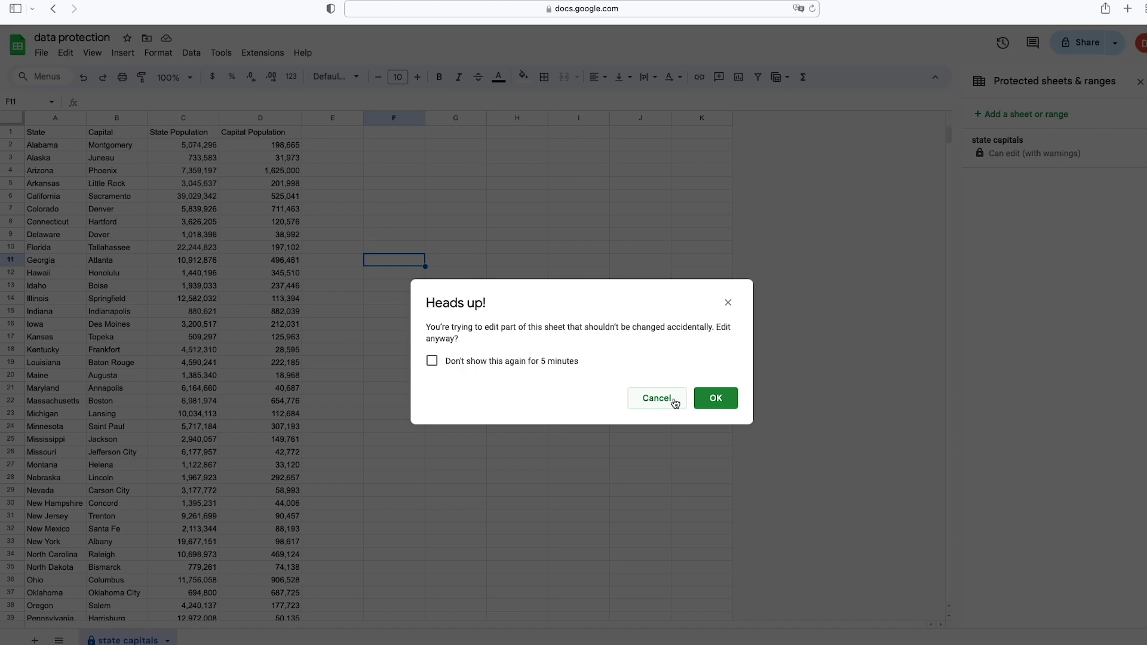
{"action": "left_click", "coordinate": [675, 404]}
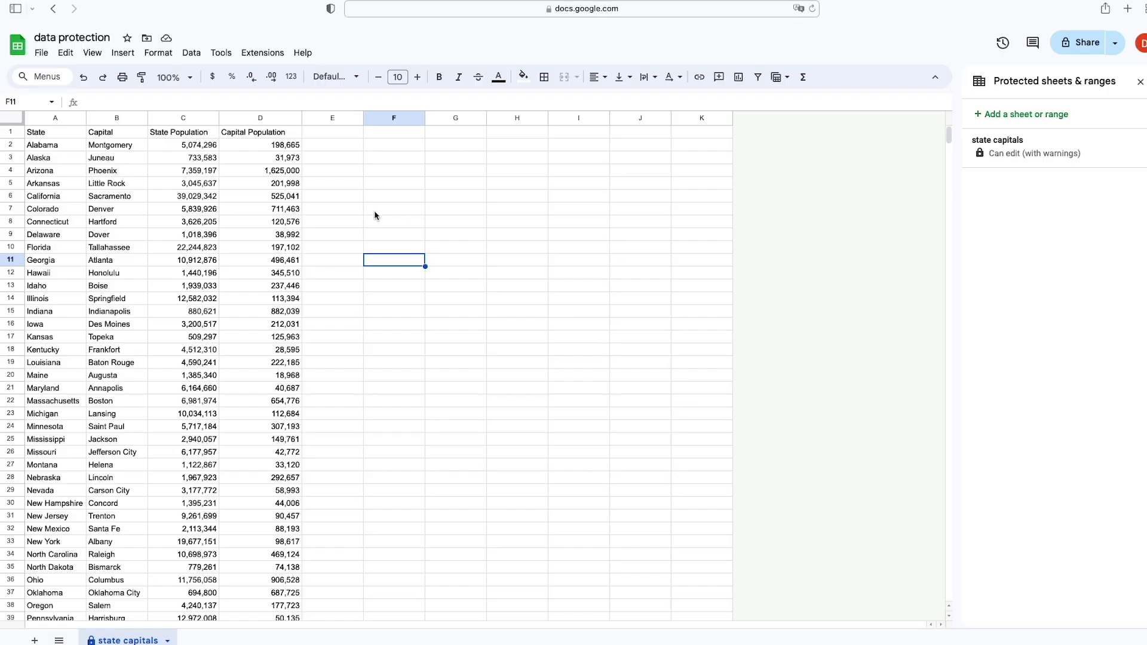